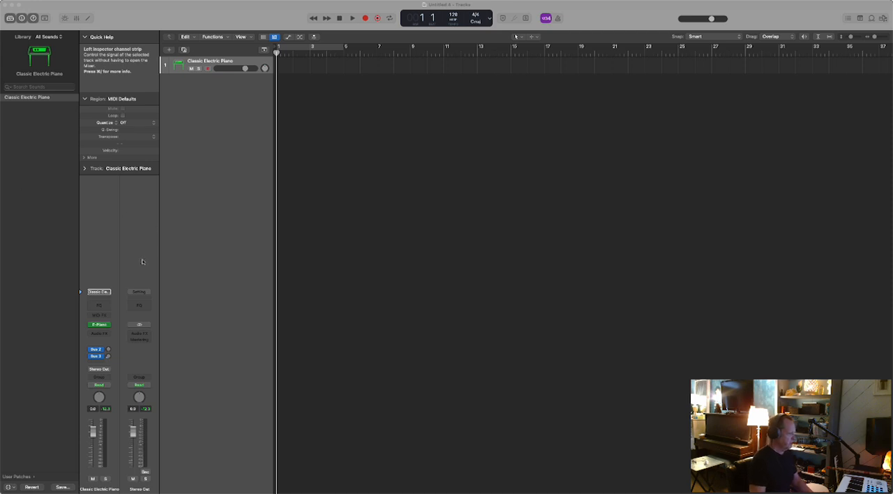
- Bypass the Bus 2 and Bus 3 sends on the Classic Electric Piano track
left_click(90, 351)
left_click(90, 350)
left_click(90, 356)
- Replace the track's electric piano instrument with Vienna Synchron Player and move the plug-in window over the track headers
left_click(106, 327)
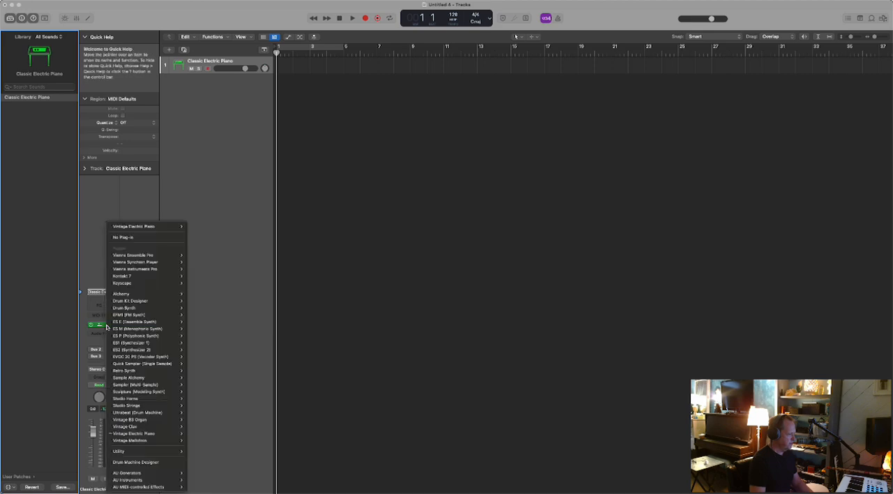
mouse_move(146, 480)
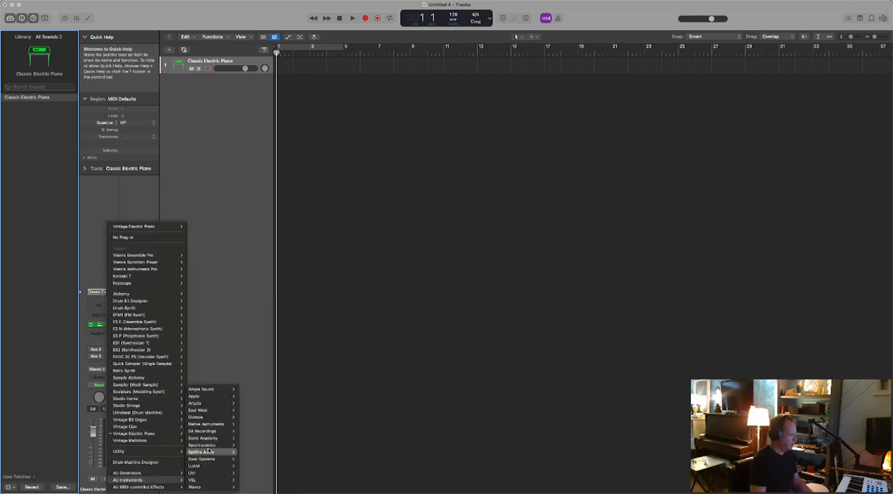
mouse_move(201, 474)
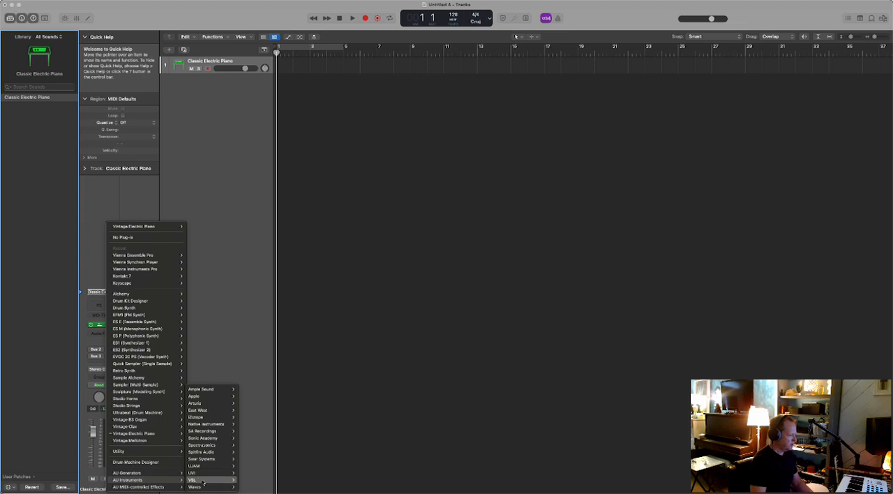
mouse_move(261, 444)
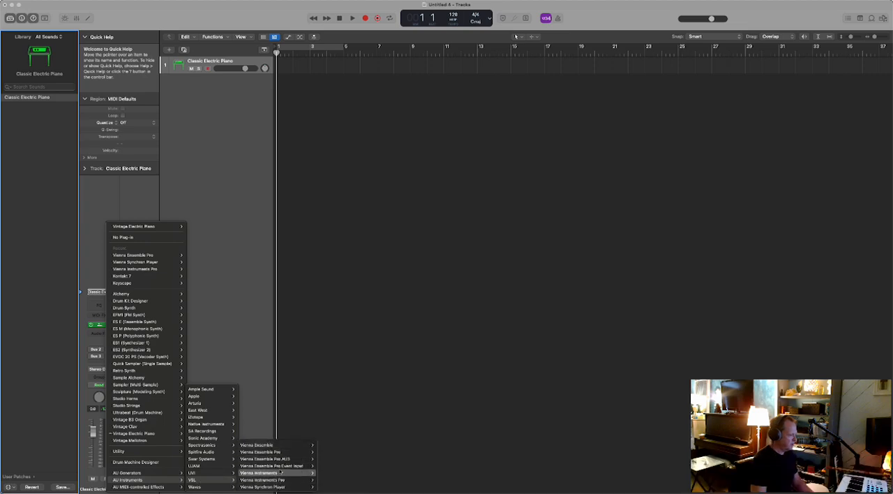
mouse_move(279, 486)
left_click(324, 473)
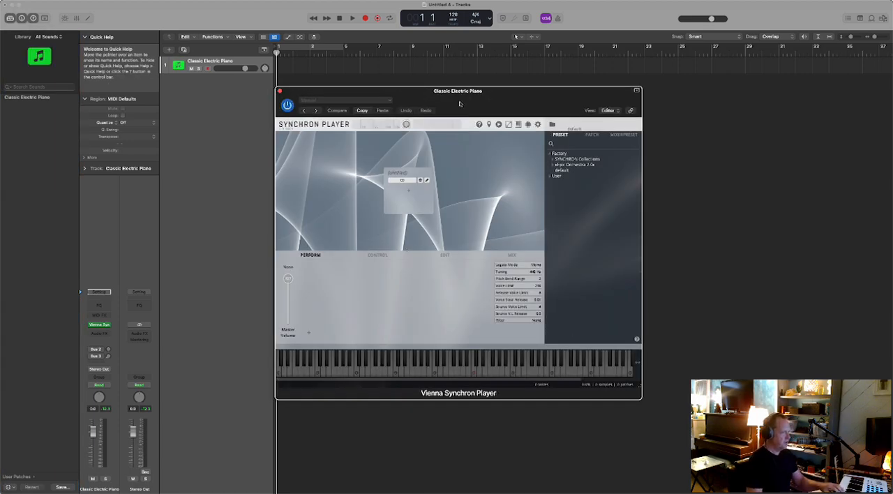
left_click_drag(489, 92, 269, 69)
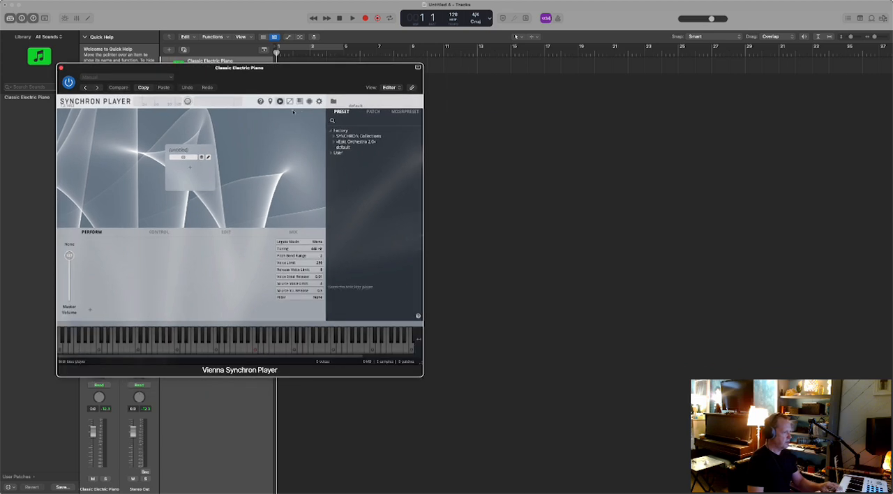
- Load the VC-8_Pizz patch from the Synchron Strings I Cellos-8 full velocities into an empty slot
left_click(334, 137)
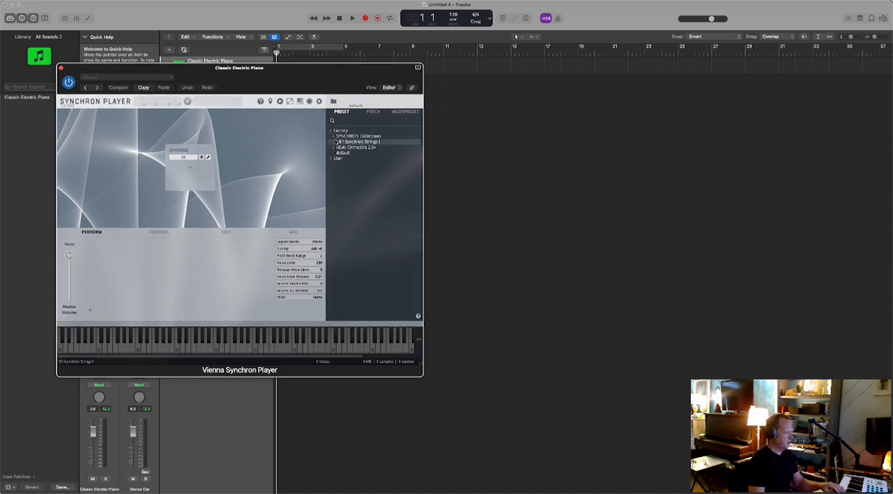
left_click(336, 142)
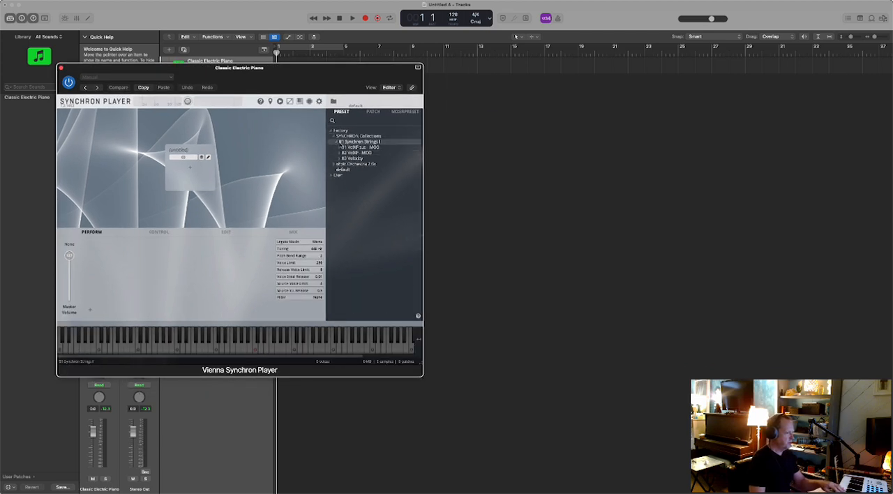
left_click(373, 112)
left_click(331, 131)
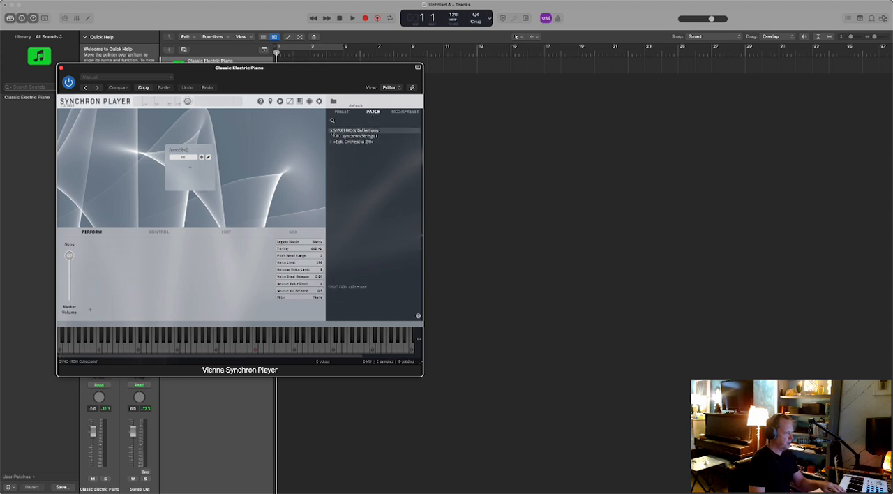
left_click(336, 136)
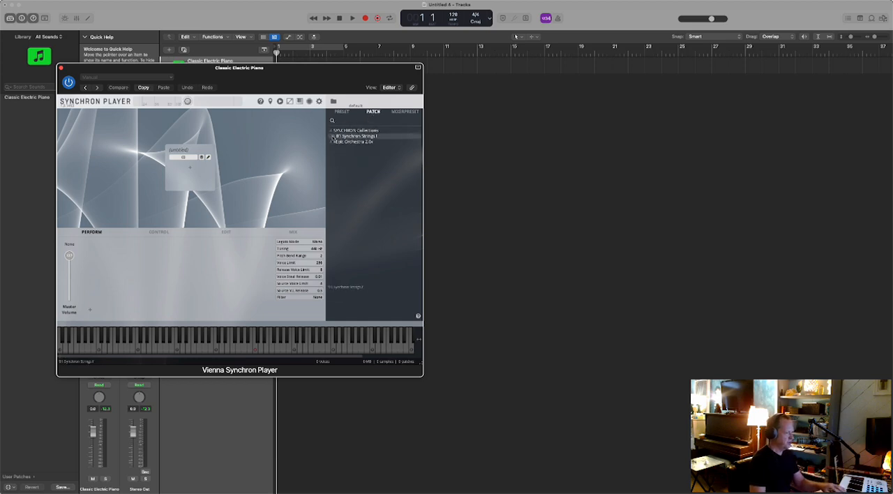
left_click(336, 136)
left_click(338, 147)
left_click(338, 164)
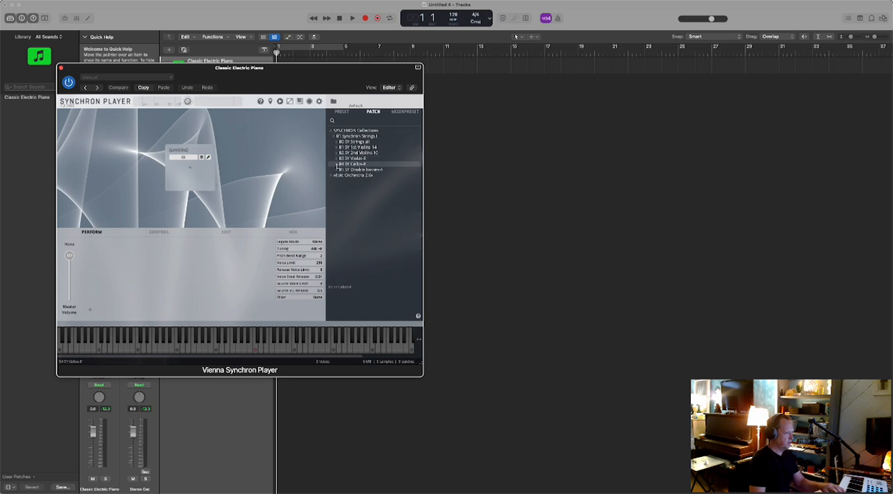
left_click(338, 165)
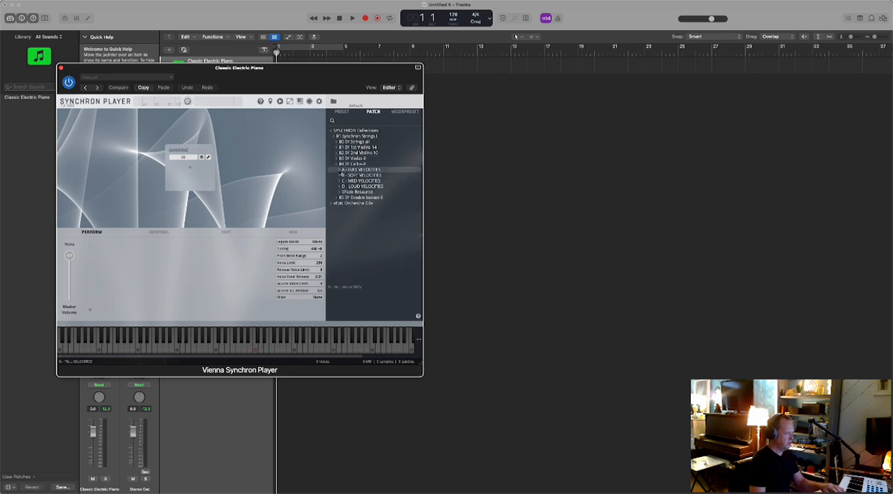
left_click(339, 170)
left_click(359, 180)
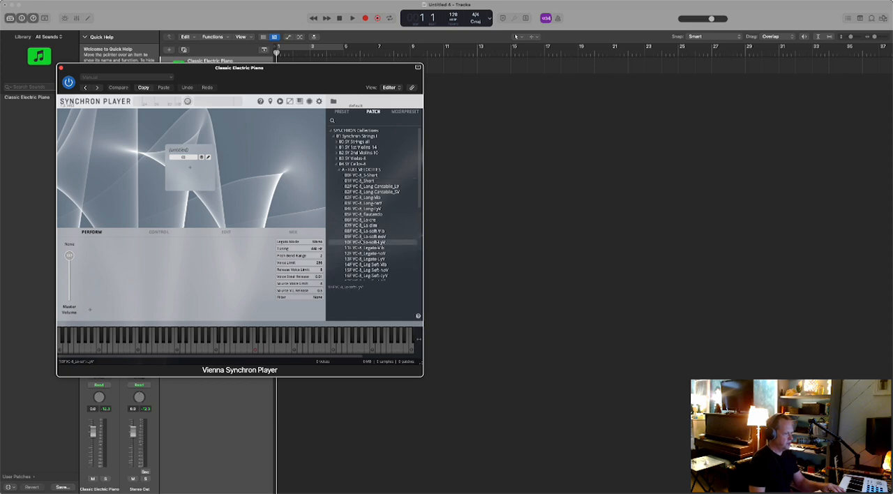
left_click_drag(419, 208, 183, 166)
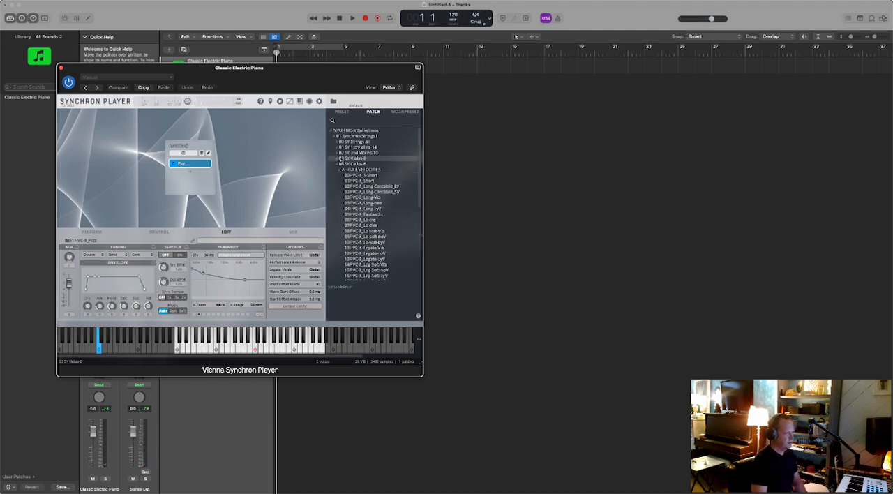
- Add the 01F VA-8_Short patch from the Violas-8 full velocities as a second slot below the Pizz slot
left_click(337, 159)
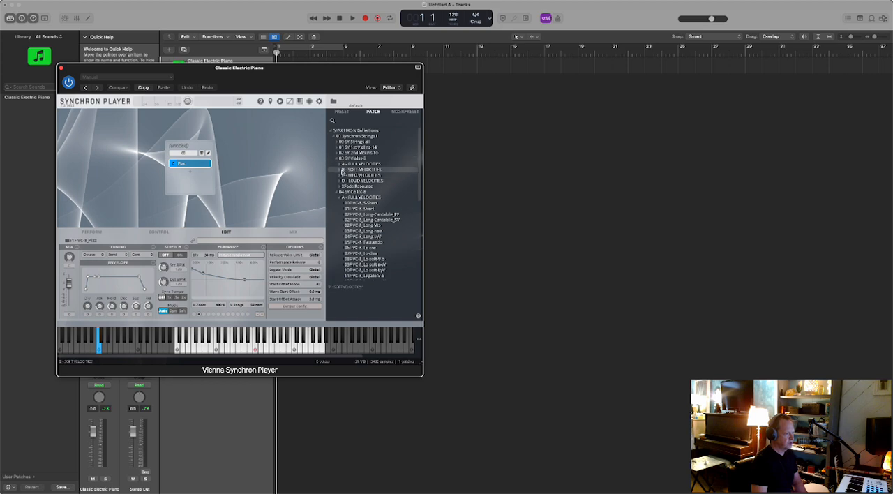
left_click(339, 164)
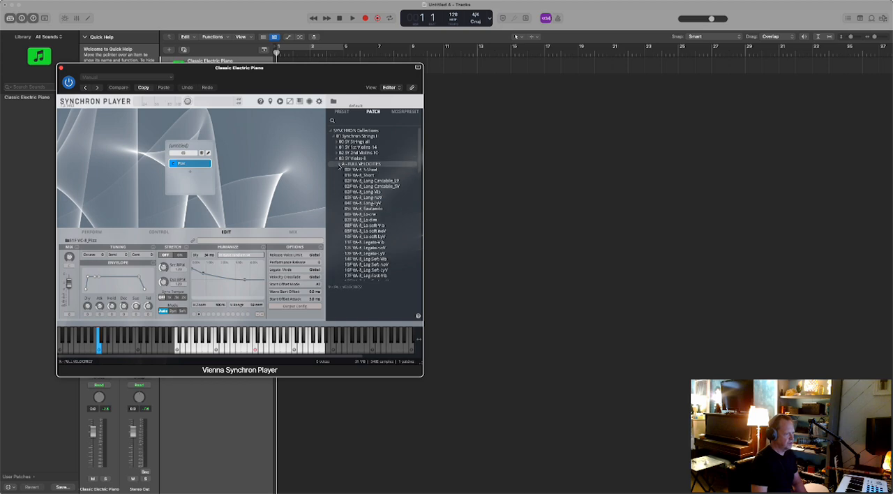
left_click_drag(363, 174, 197, 174)
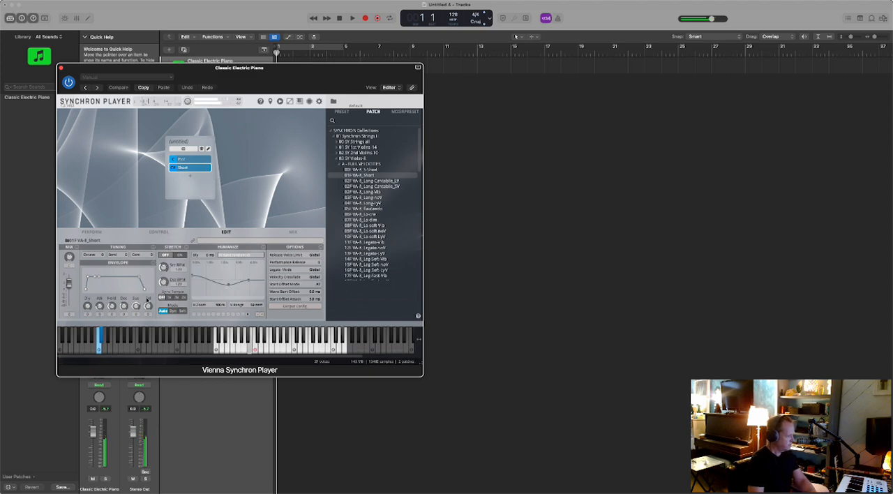
- Lower the Classic Electric Piano track's volume to about -4.8 dB and select the Pizz slot in the player
left_click(94, 433)
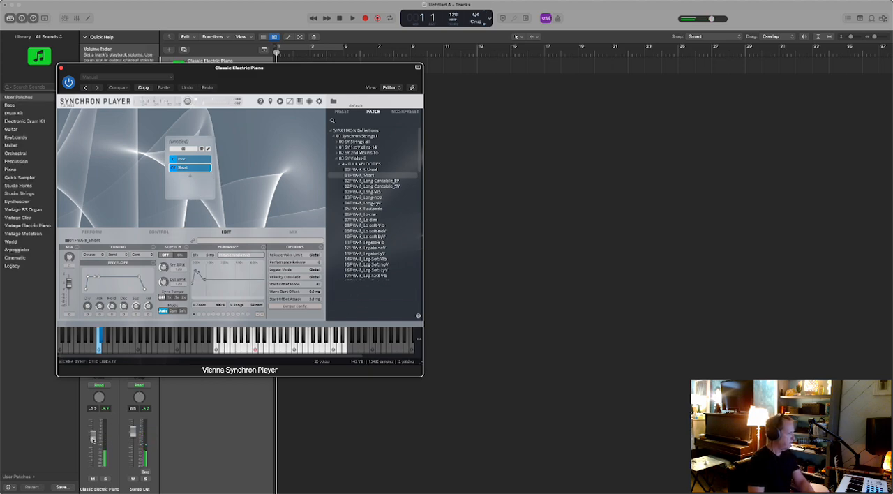
left_click_drag(92, 440, 92, 441)
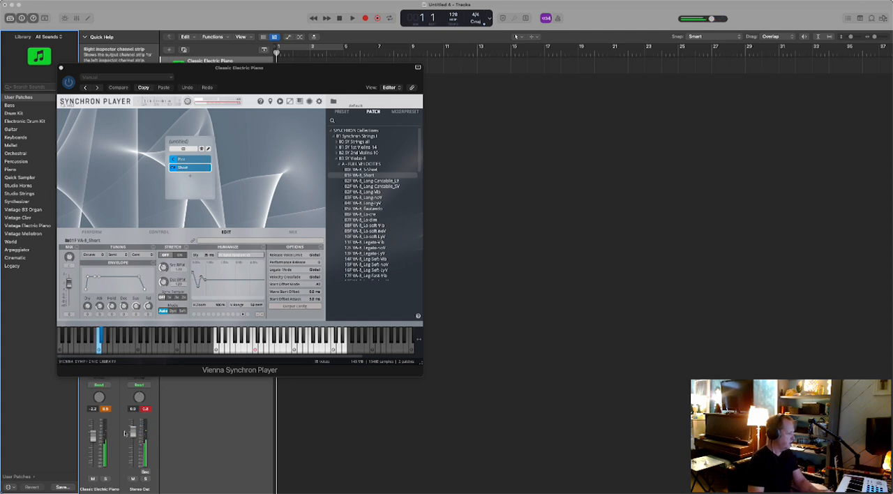
left_click_drag(93, 445, 93, 445)
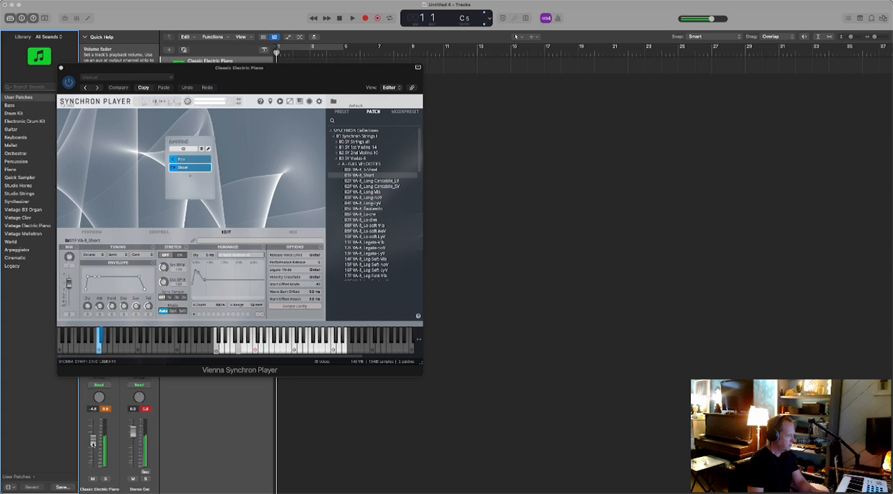
left_click(186, 160)
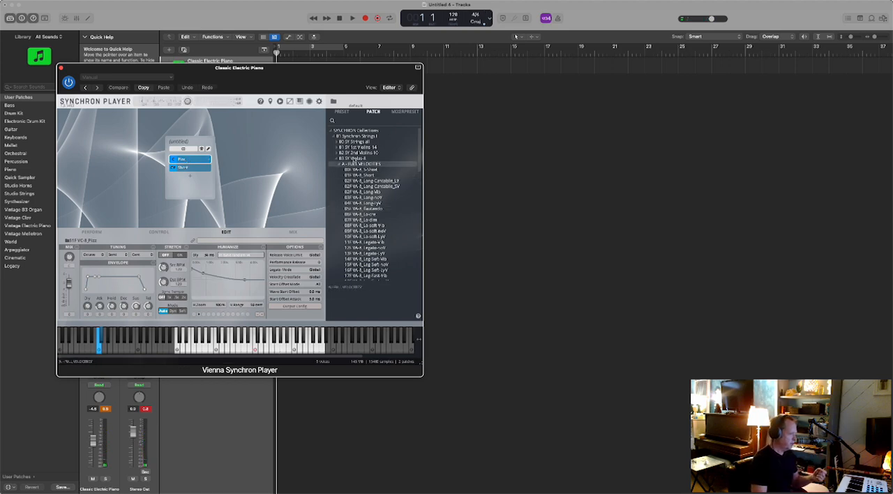
- Expand the medium velocities of the 2nd Violins-10 and examine the articulation patches they contain
left_click(336, 152)
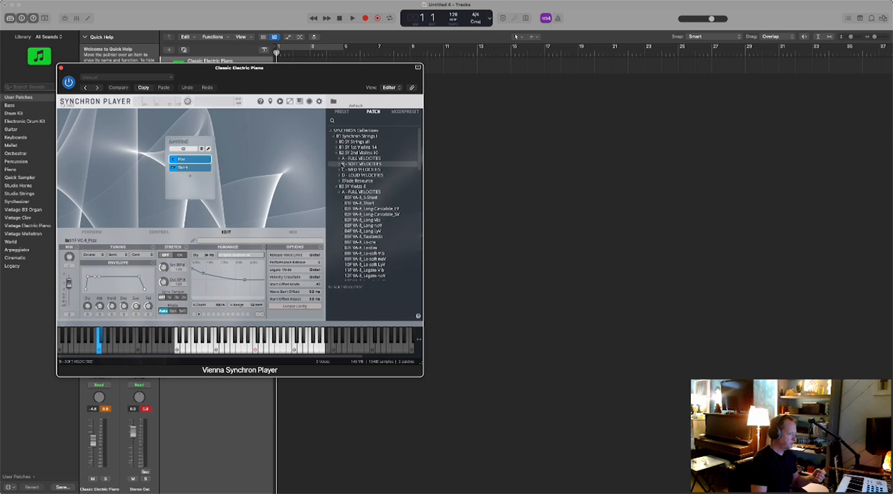
left_click(339, 170)
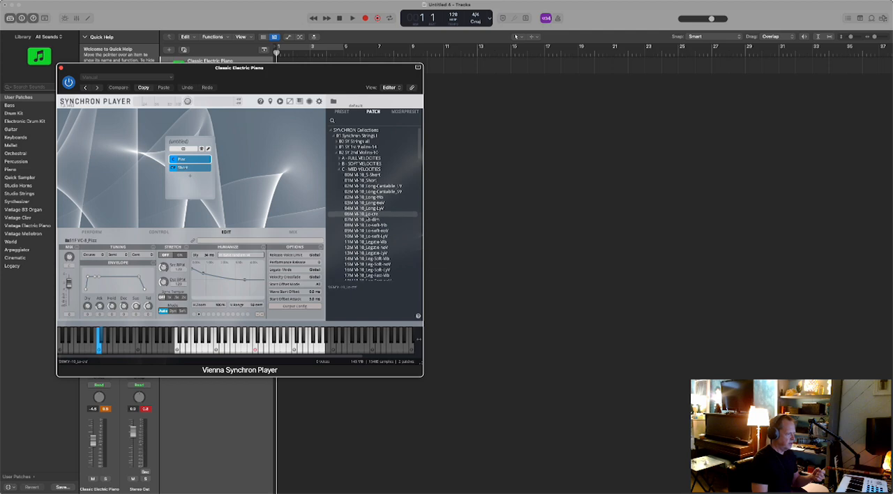
scroll(369, 216, "down", 4)
scroll(368, 217, "down", 5)
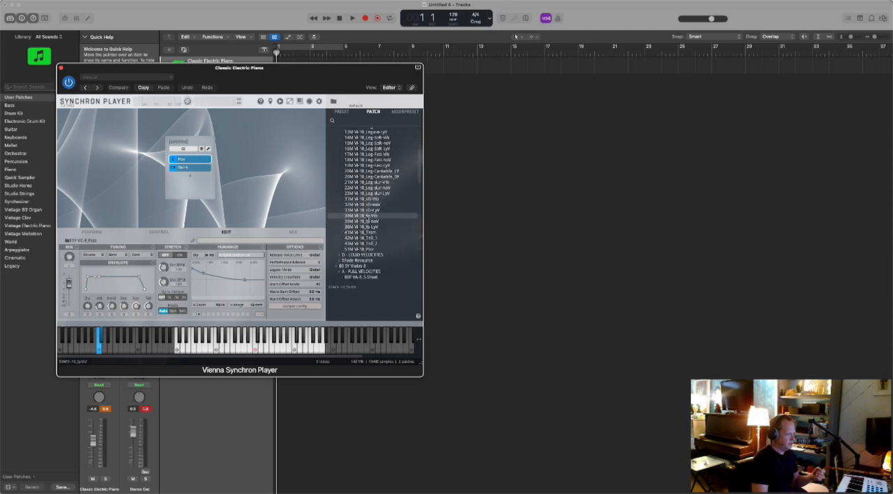
scroll(368, 217, "up", 5)
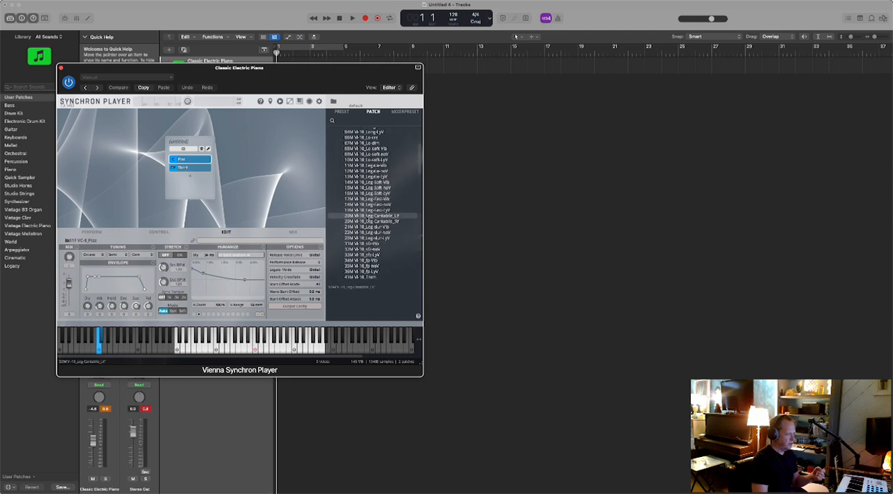
scroll(368, 218, "up", 1)
scroll(368, 217, "down", 5)
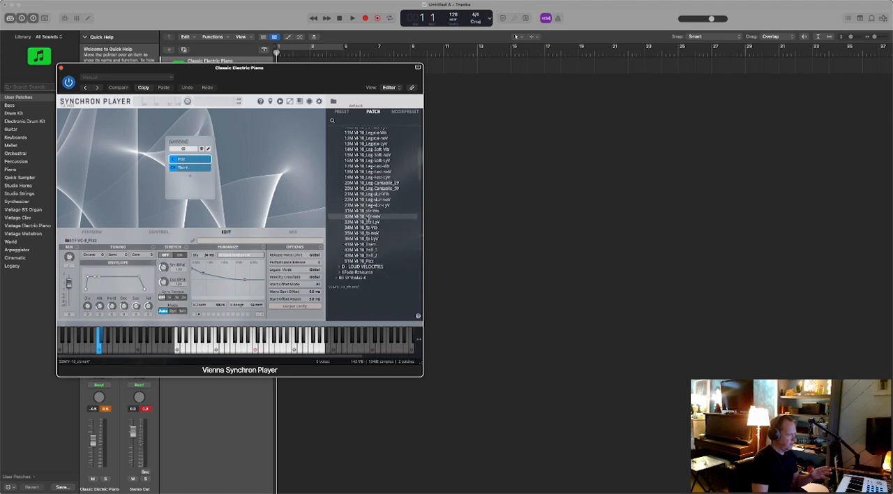
scroll(368, 218, "up", 5)
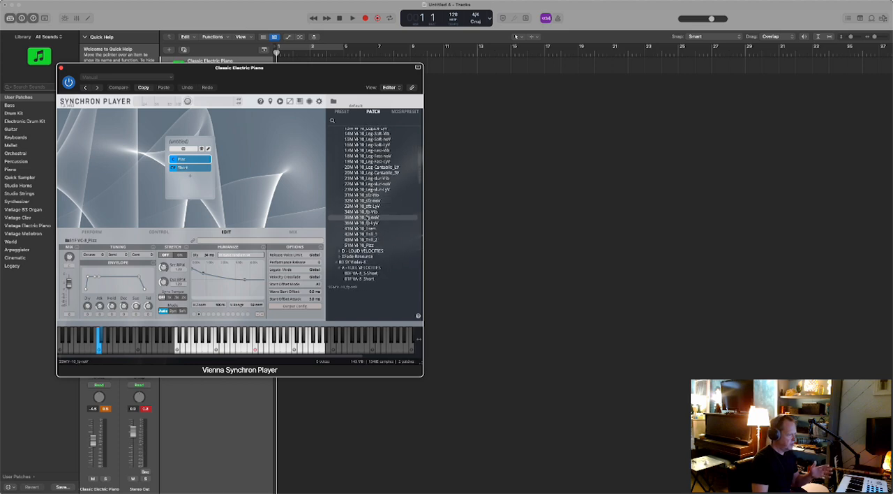
scroll(368, 218, "up", 4)
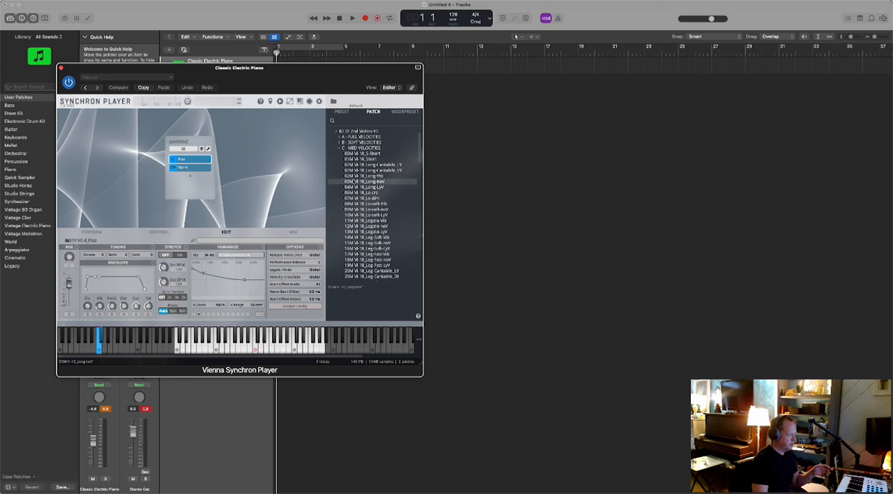
scroll(357, 218, "down", 5)
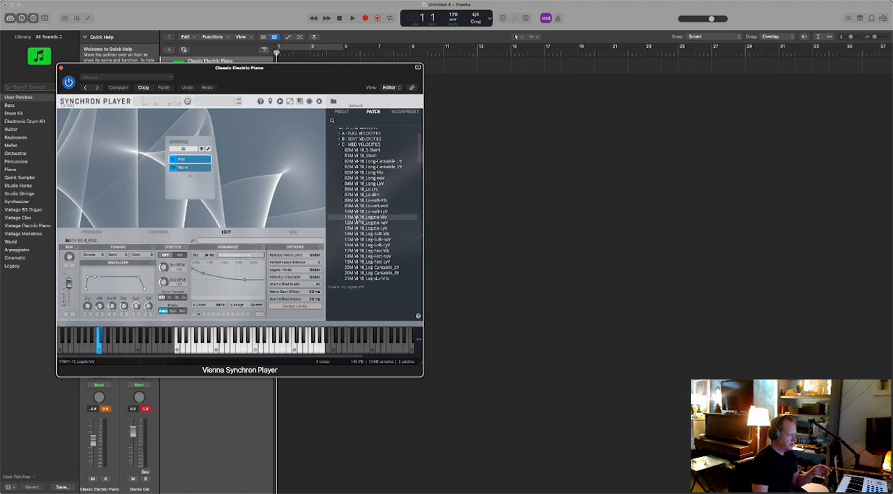
scroll(356, 223, "down", 4)
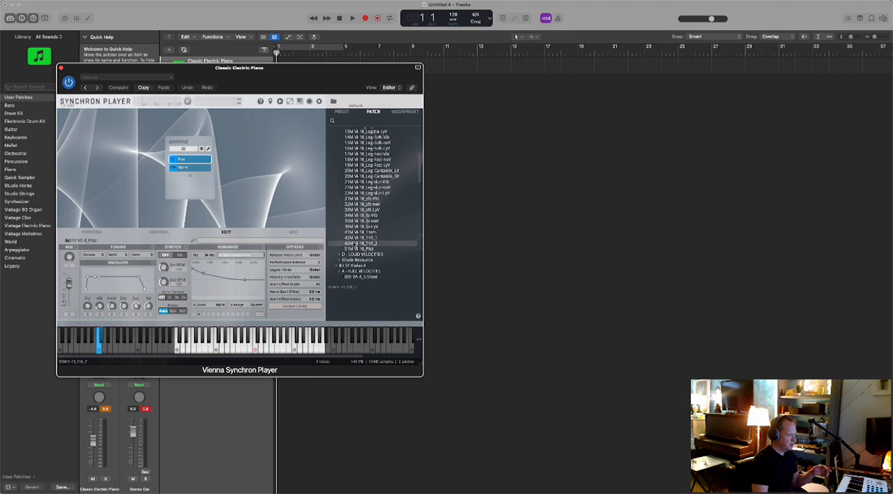
scroll(363, 251, "down", 6)
scroll(370, 245, "up", 10)
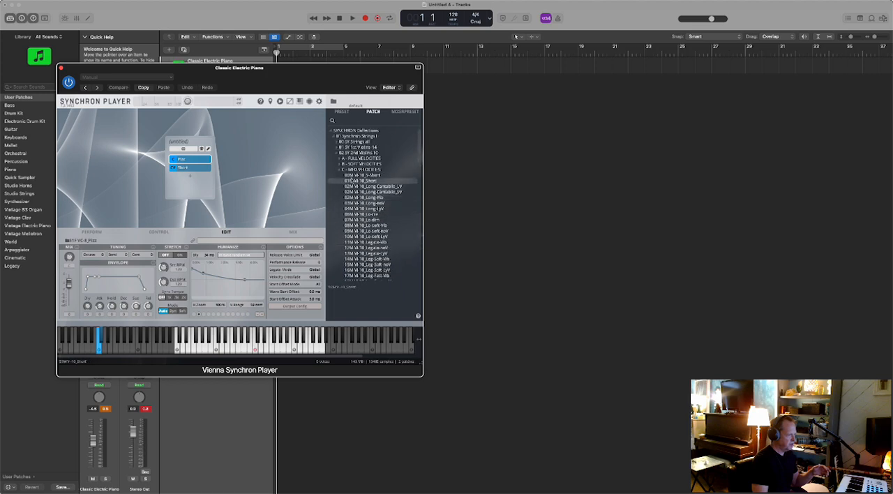
- Add the 01M VI-10_Short patch from the 2nd Violins-10 medium velocities as a third slot and enable parallel mode for the slots
left_click(340, 165)
scroll(373, 192, "down", 5)
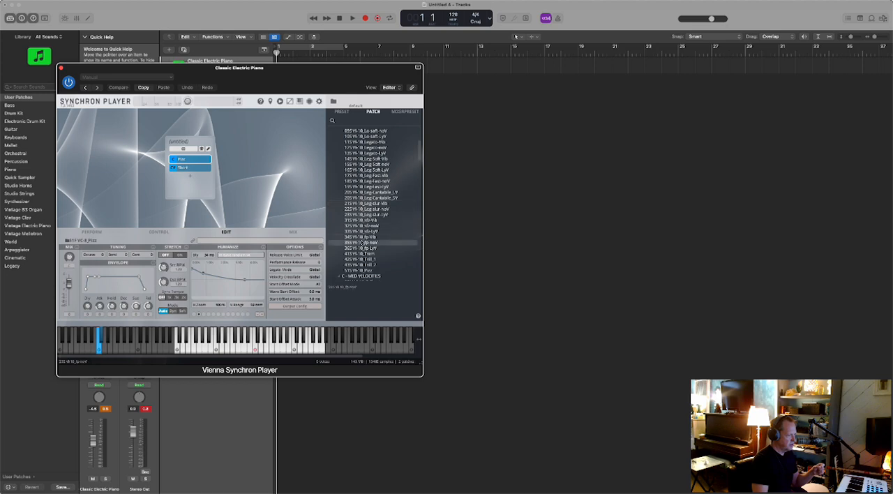
scroll(361, 210, "down", 3)
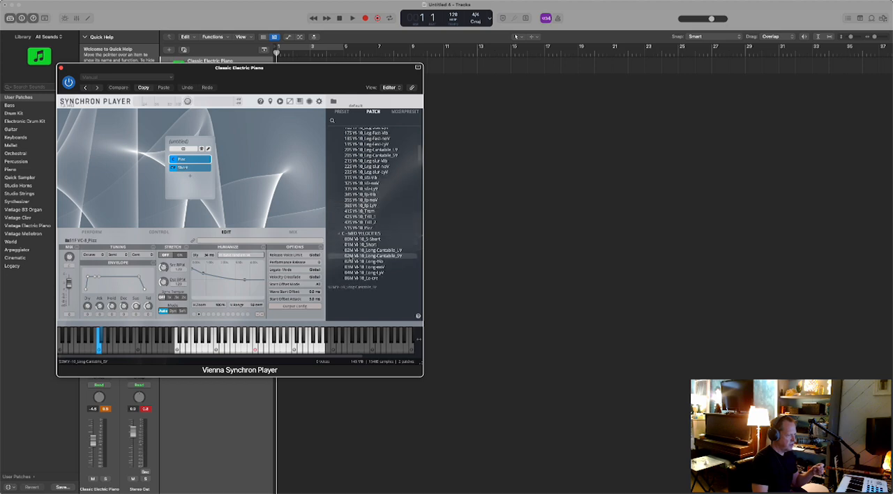
left_click_drag(353, 245, 201, 193)
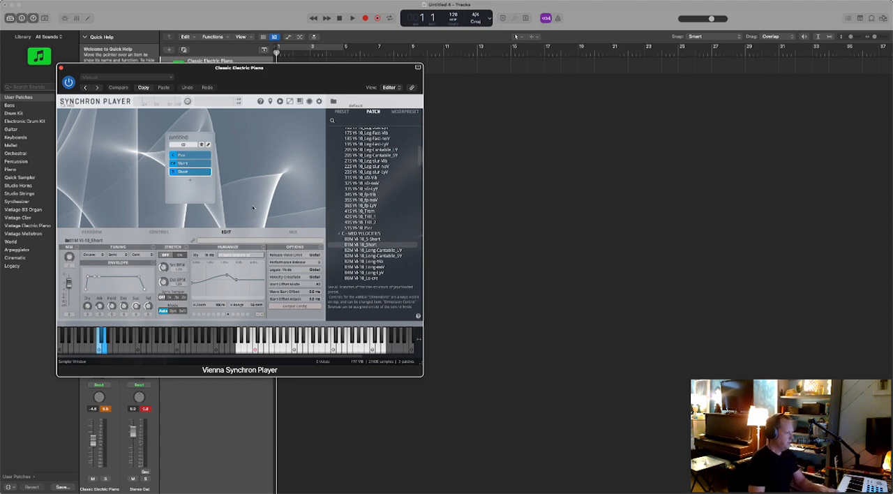
left_click(203, 144)
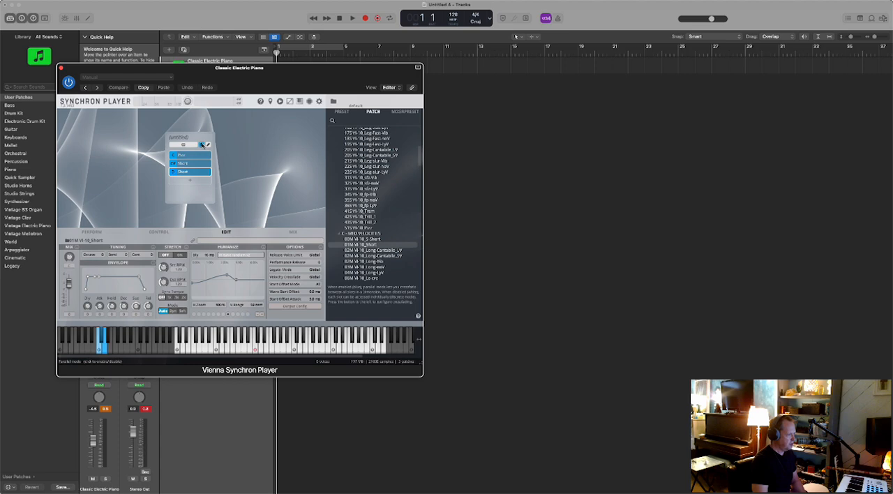
- Assign Dimension controller A to the three parallel slots and raise it to about its midpoint with the Slot Crossfade Editor open
left_click(208, 145)
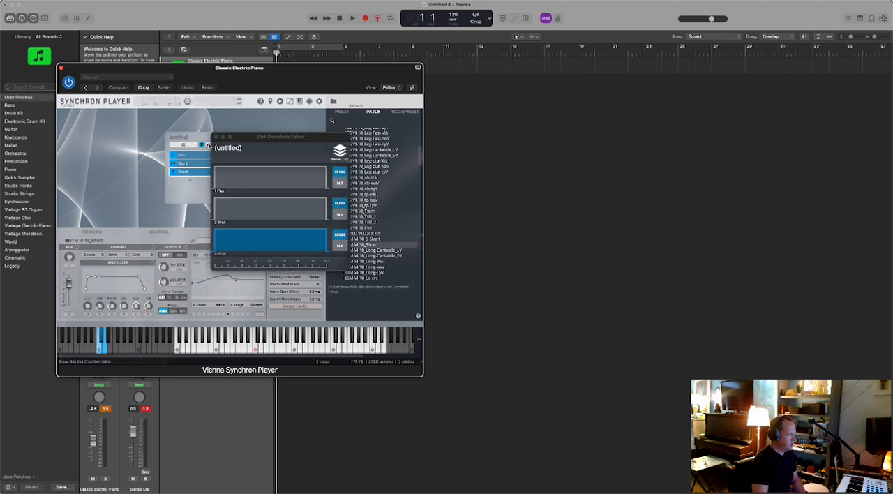
left_click(208, 145)
left_click(185, 145)
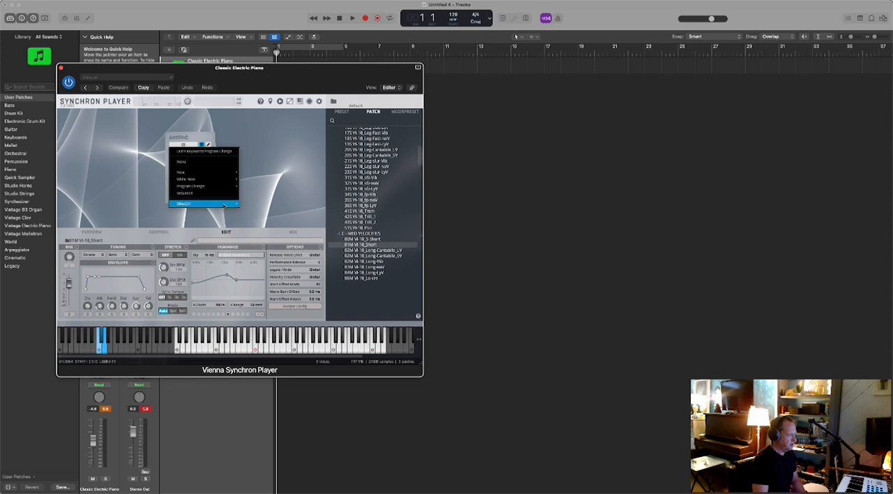
mouse_move(240, 205)
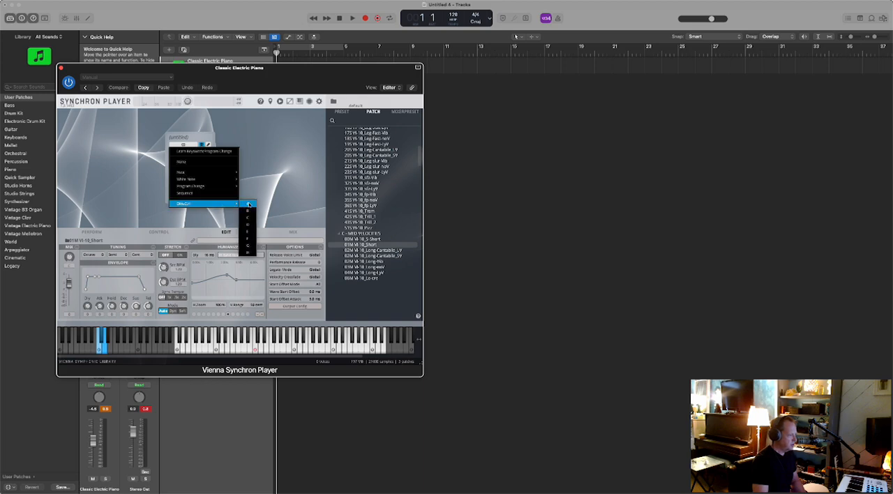
left_click(249, 204)
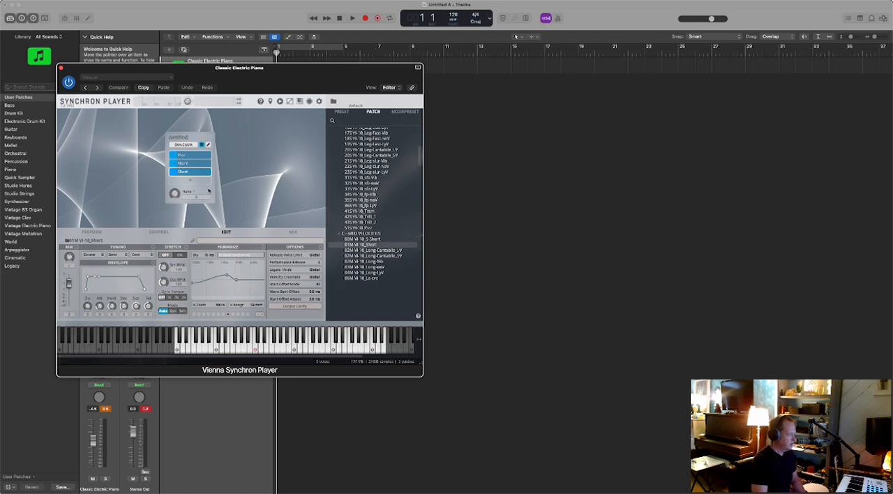
left_click(207, 144)
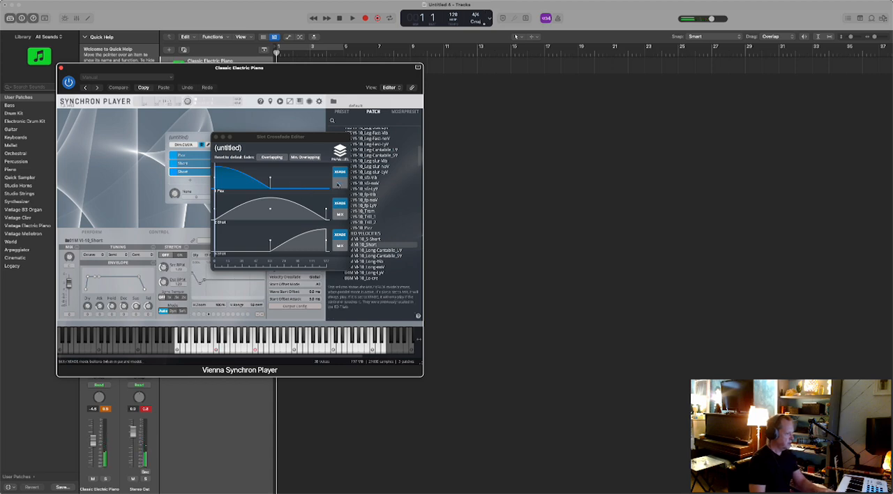
left_click_drag(175, 193, 187, 129)
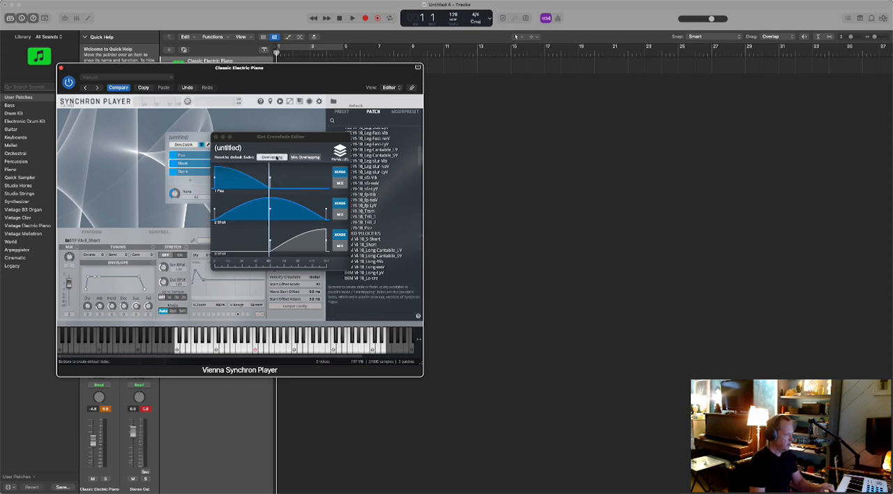
- Reset the slot crossfades to the minimal overlapping fades and reshape all three so the transitions cluster around the middle of the range
left_click(297, 158)
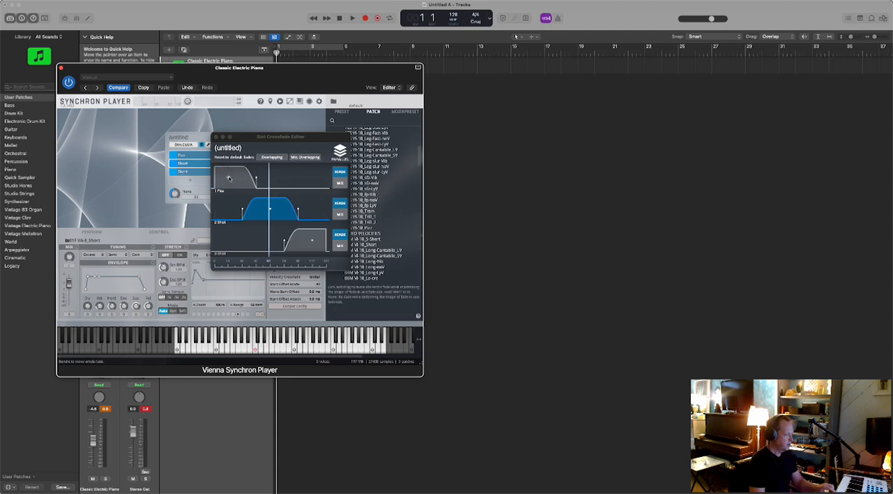
left_click_drag(229, 179, 249, 180)
left_click_drag(281, 211, 275, 211)
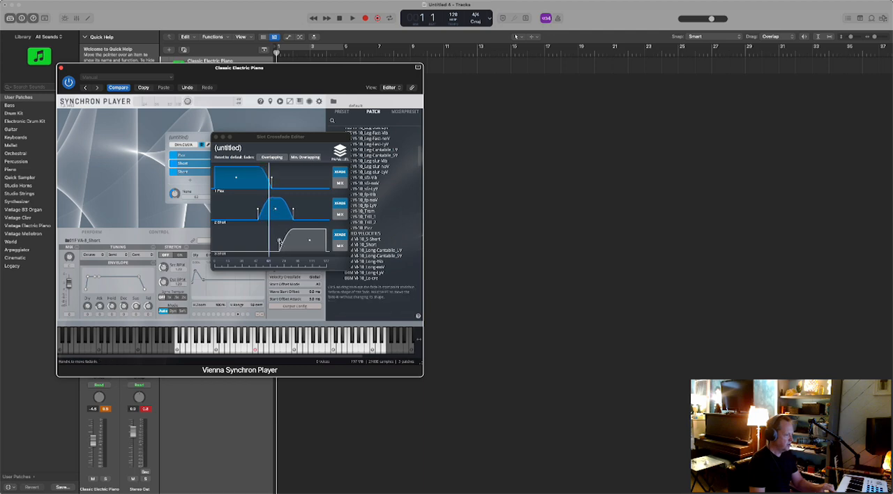
left_click_drag(279, 242, 264, 242)
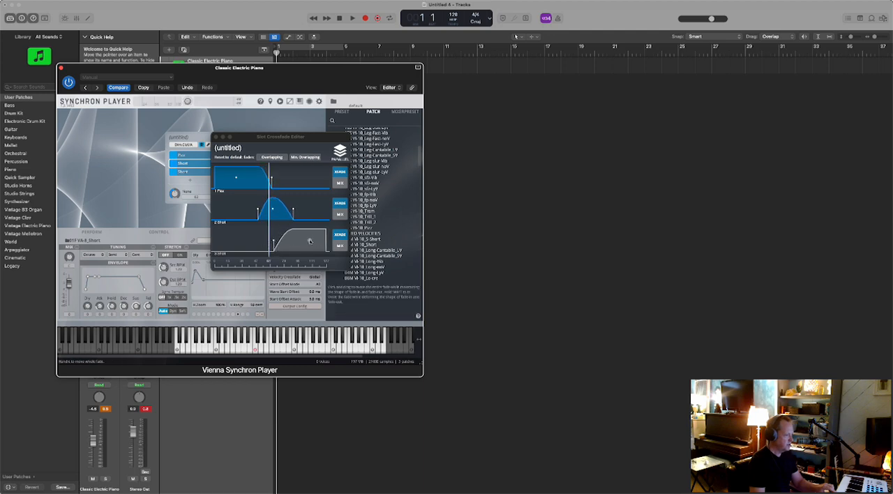
left_click_drag(309, 240, 285, 240)
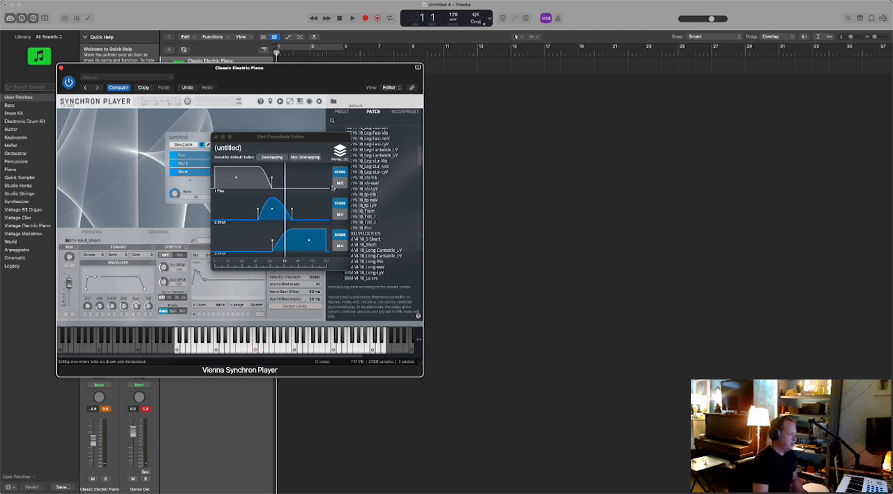
- Switch all three slots from XFADE to MIX mode and shift the third slot's fade-in towards the upper end of the range
left_click(340, 183)
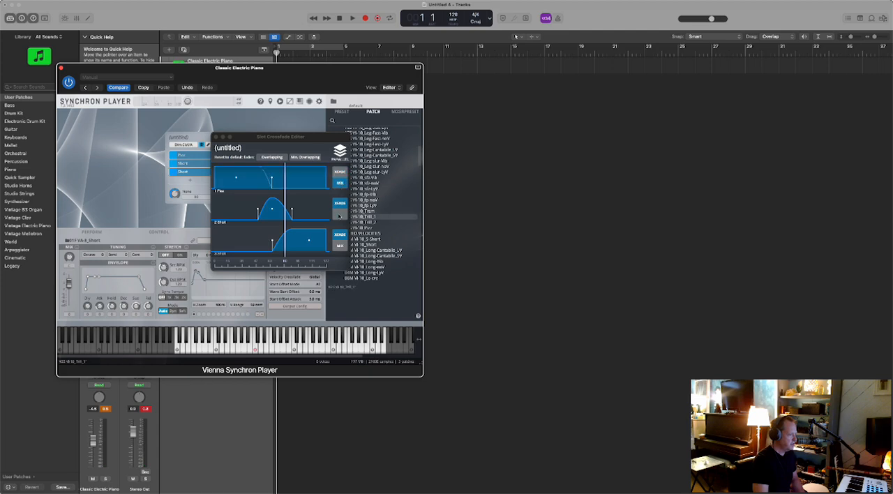
left_click(340, 215)
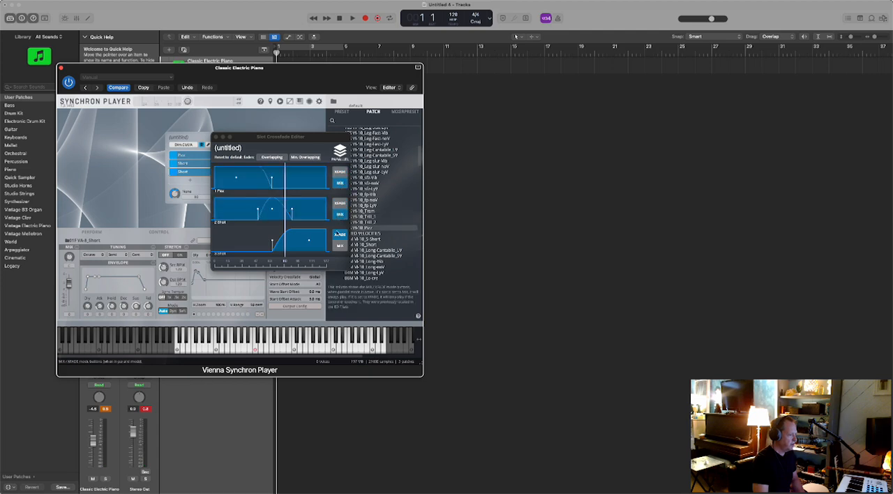
left_click(339, 246)
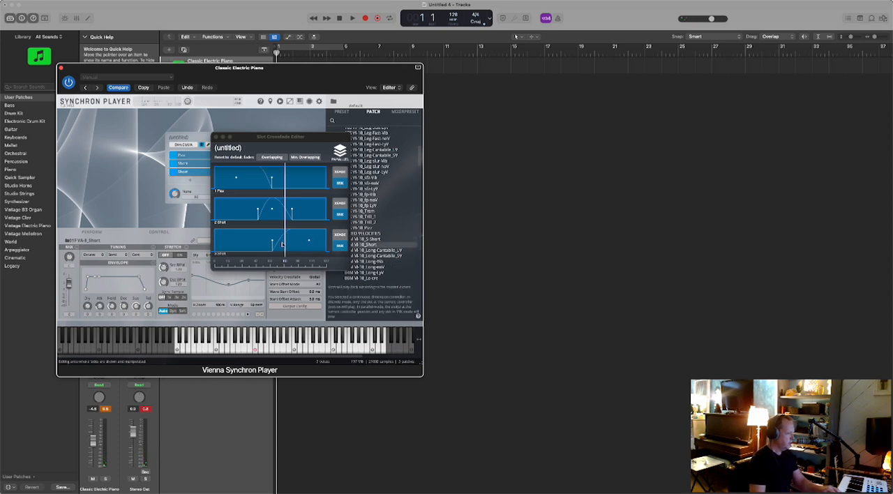
left_click_drag(271, 241, 305, 244)
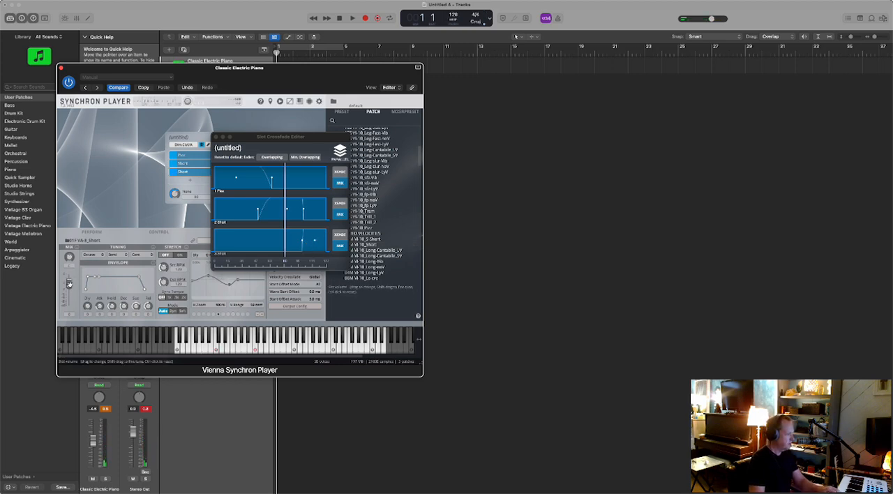
- Rebalance the volumes of the third Short slot and the Pizz slot, and move the Slot Crossfade Editor clear of the slot list
left_click_drag(68, 288, 67, 295)
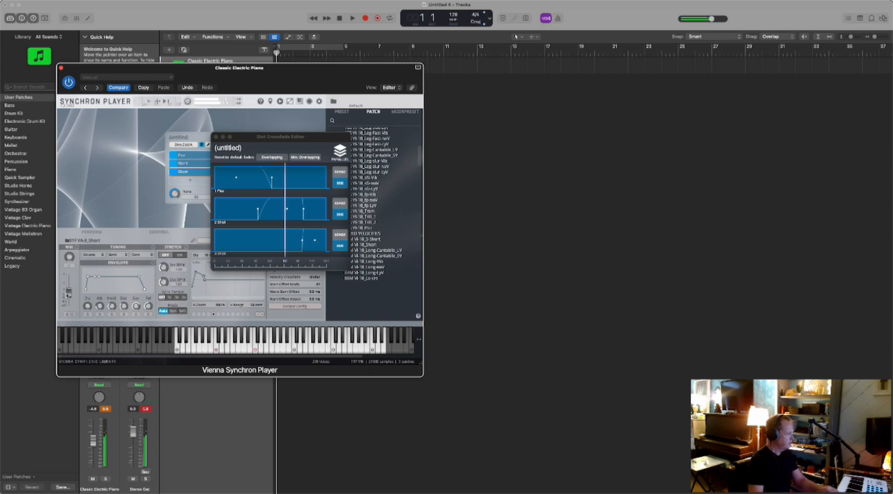
left_click(186, 155)
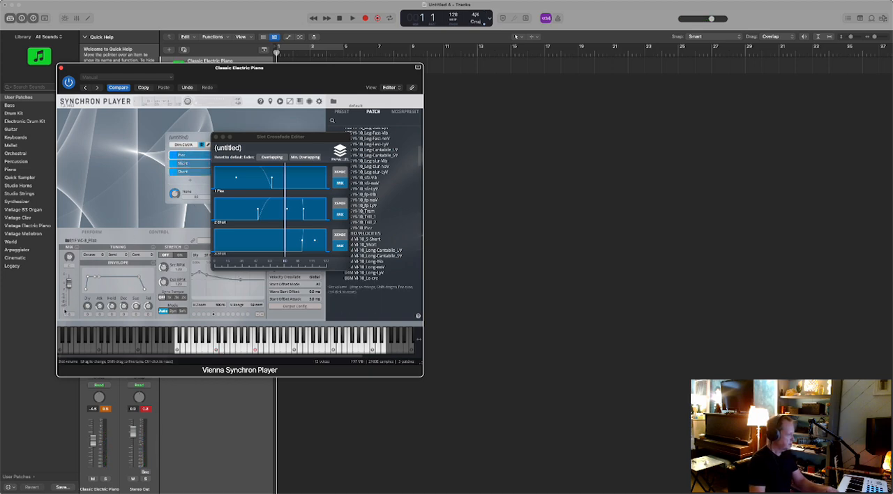
left_click_drag(67, 294, 68, 286)
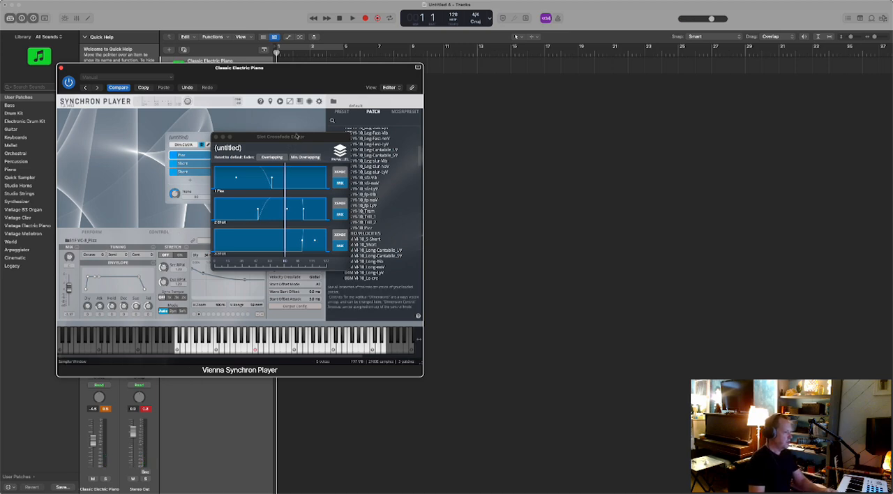
left_click_drag(296, 137, 379, 98)
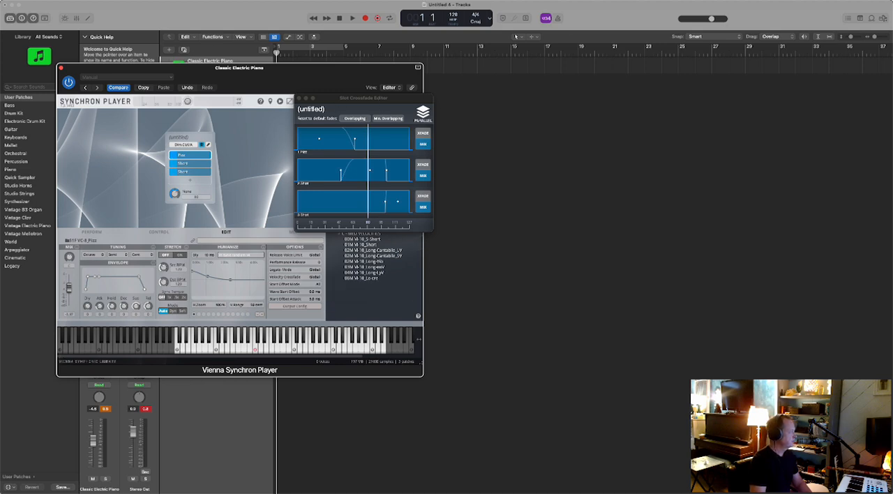
left_click(705, 1)
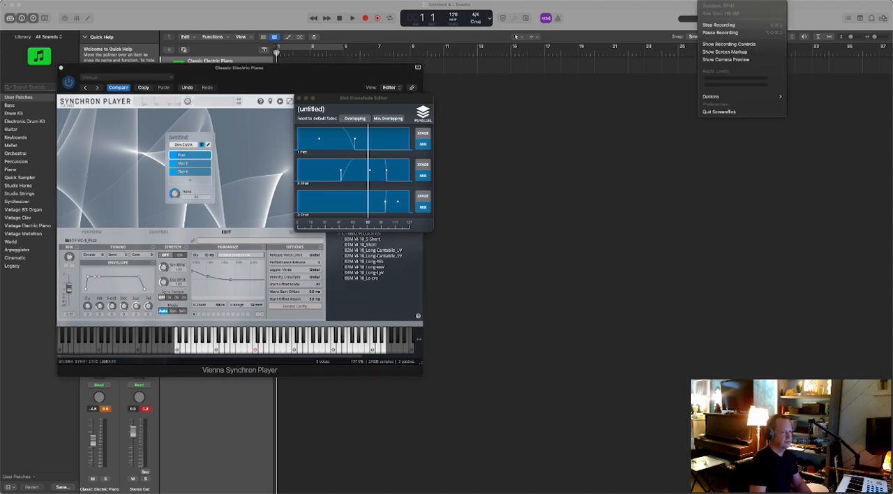
left_click(718, 25)
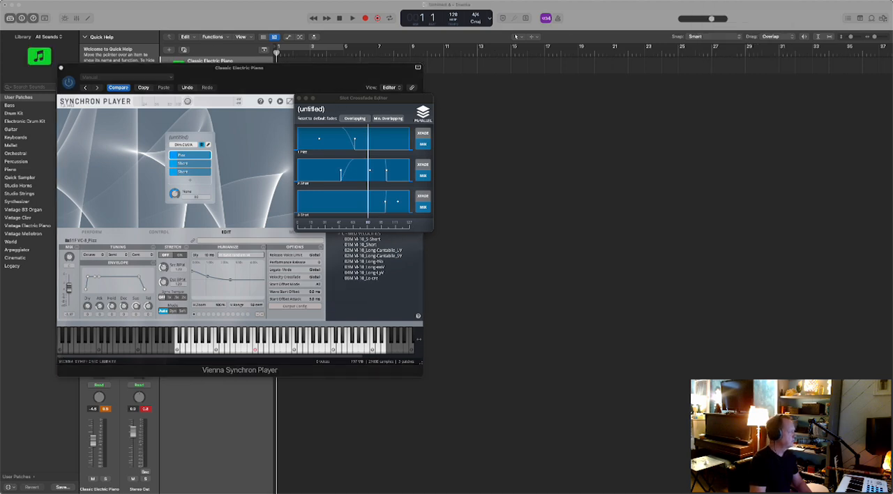